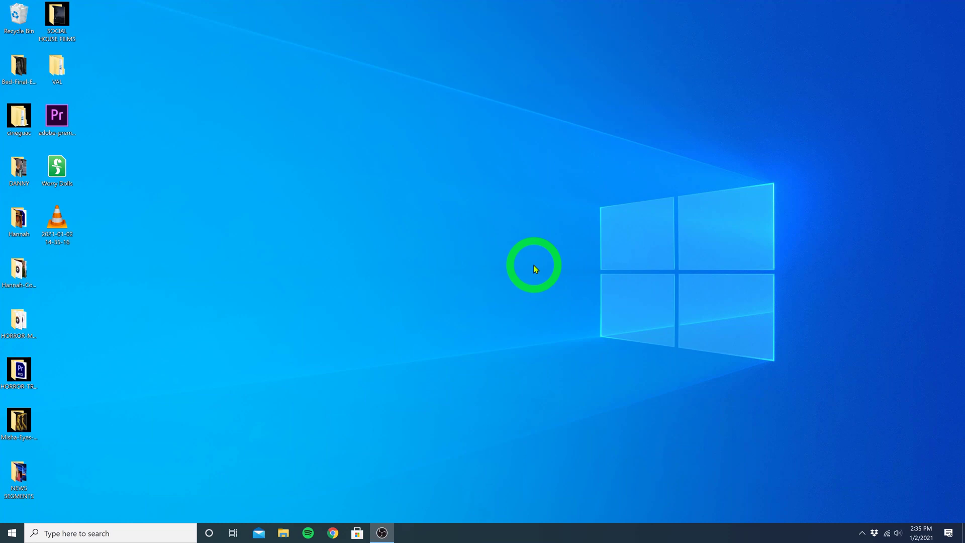
- Search Windows for 'premiere' to launch Premiere Pro 2020
{"action": "left_click", "coordinate": [107, 533]}
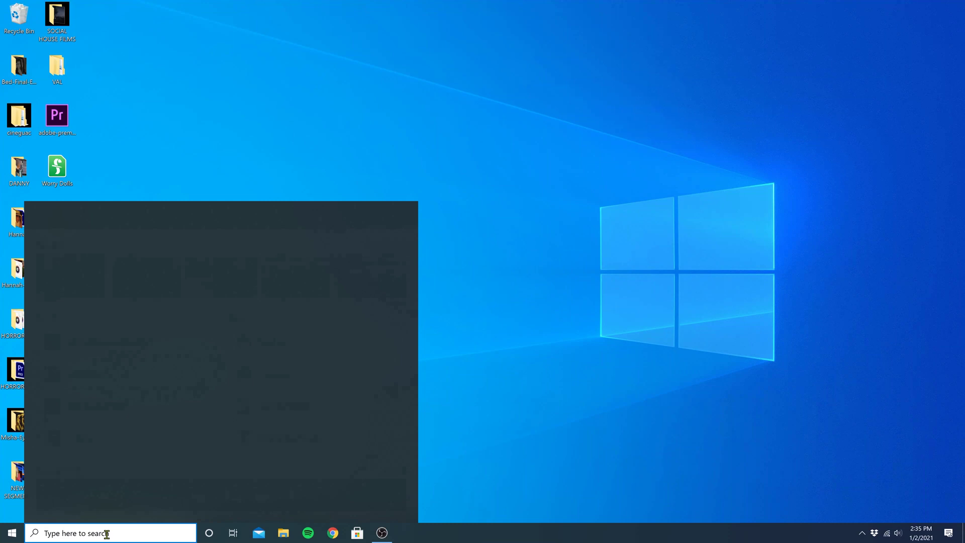
{"action": "type", "text": "premiere"}
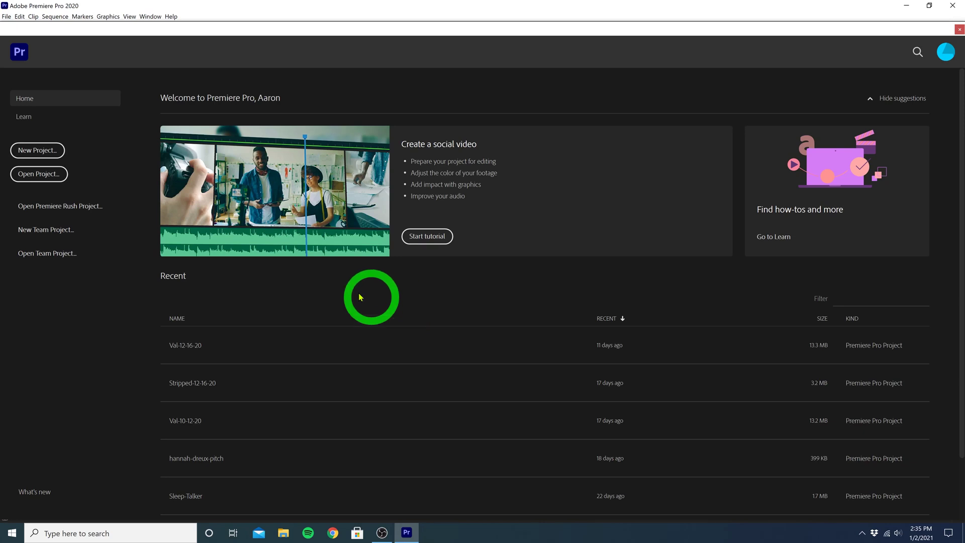
- Start a new project and set its save location to the Desktop
{"action": "left_click", "coordinate": [48, 154]}
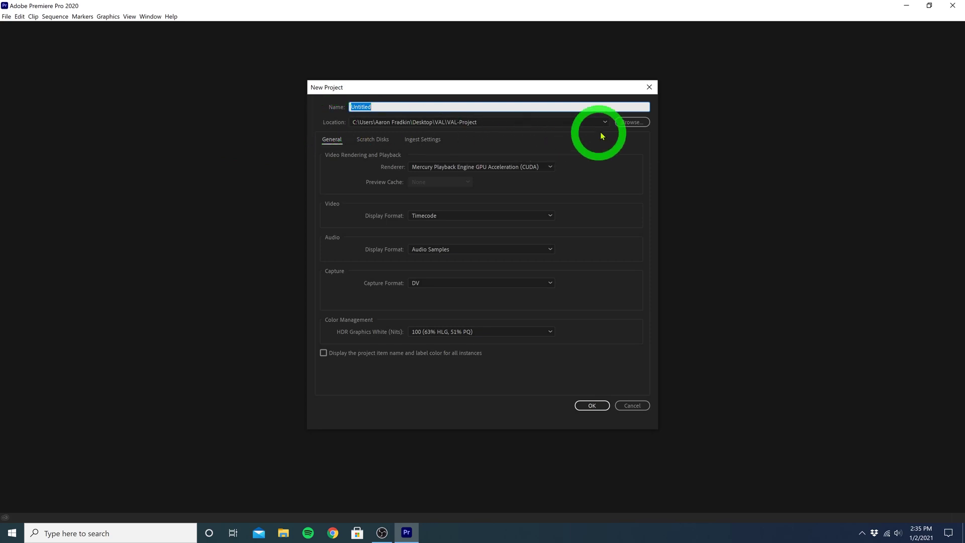
{"action": "left_click", "coordinate": [635, 123]}
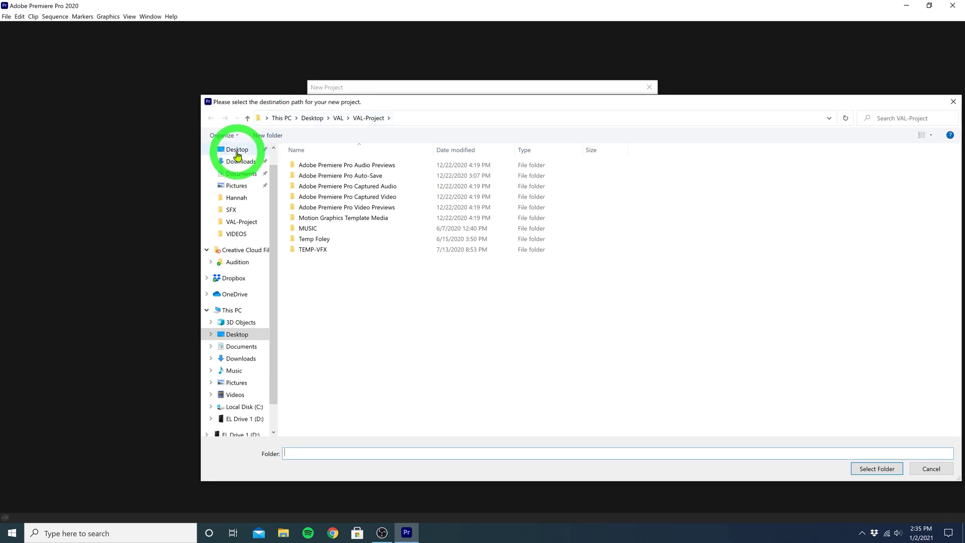
{"action": "left_click", "coordinate": [236, 151]}
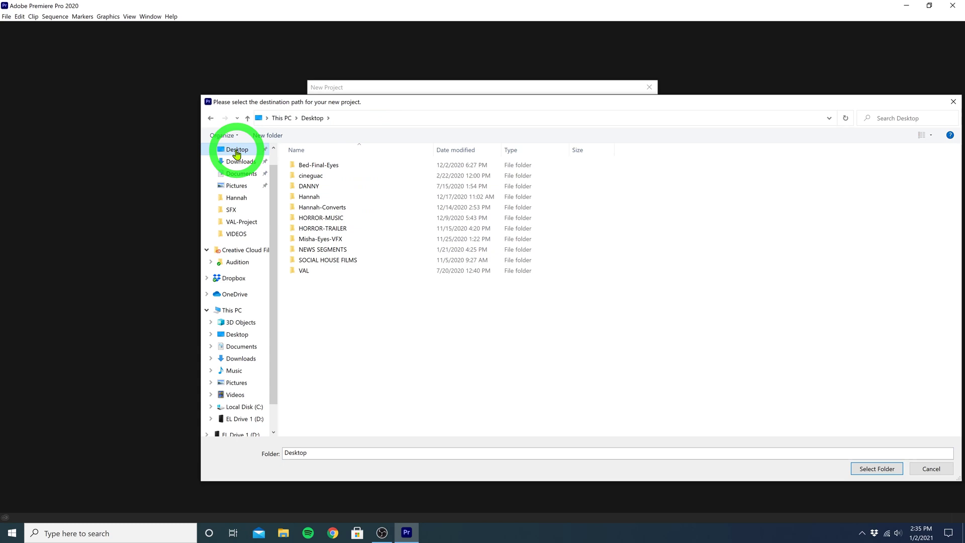
{"action": "left_click", "coordinate": [877, 468]}
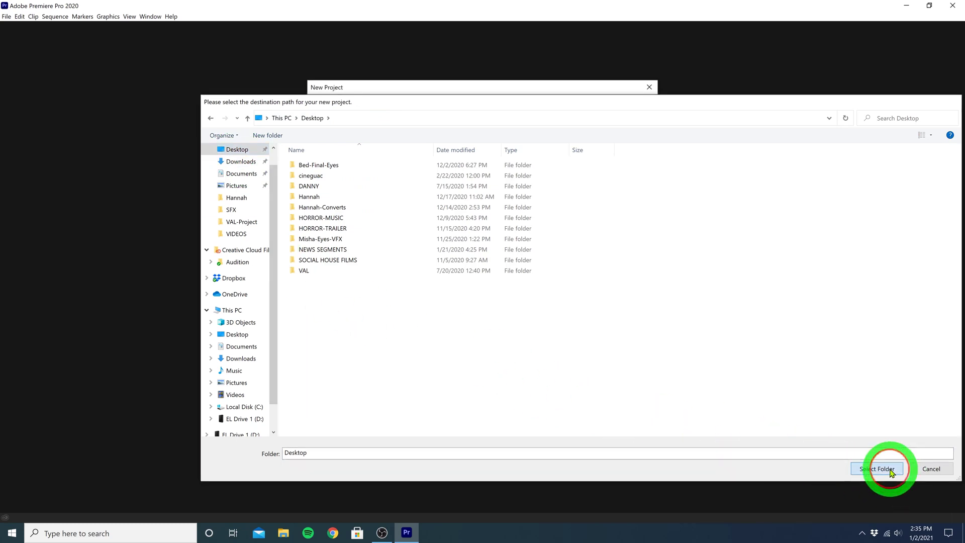
- Name the project 'Start-Project' and create it
{"action": "left_click", "coordinate": [366, 107]}
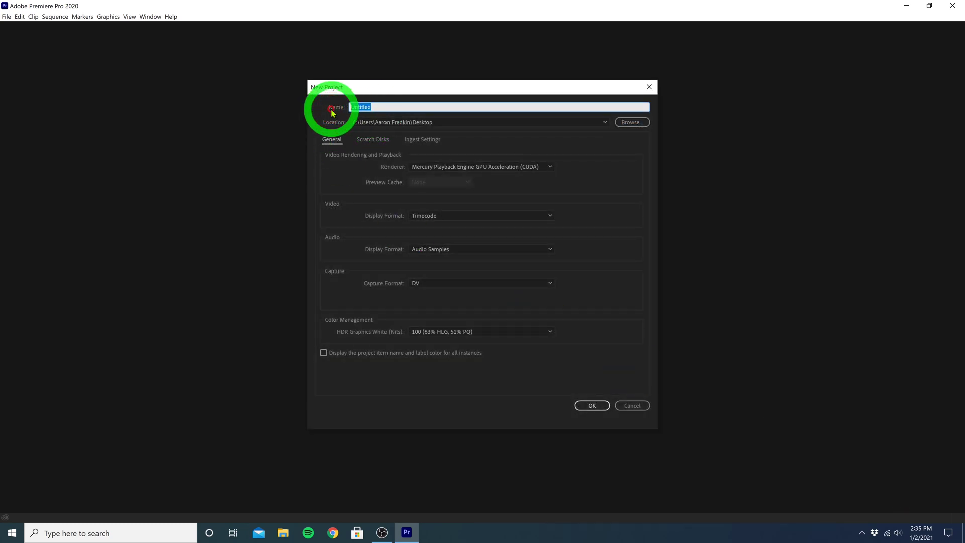
{"action": "type", "text": "Start"}
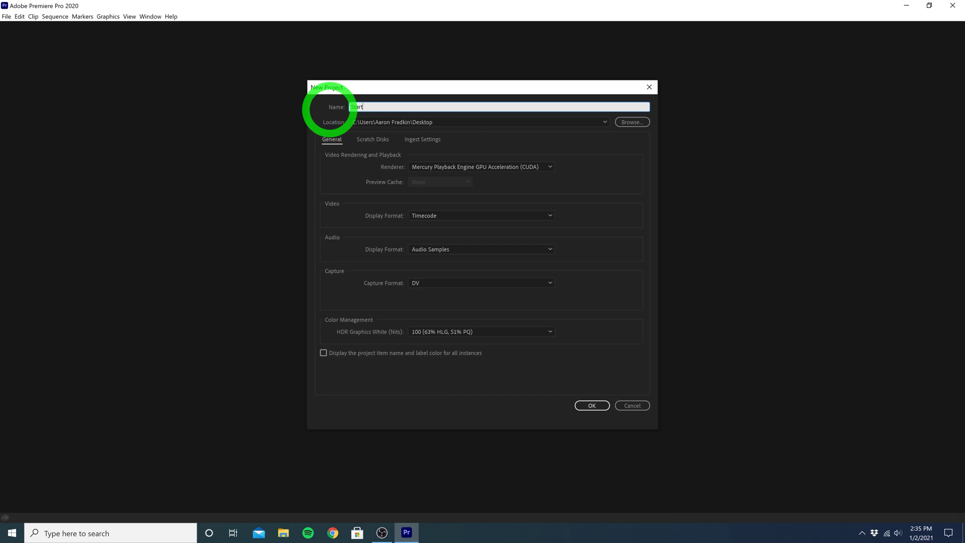
{"action": "type", "text": "-Project"}
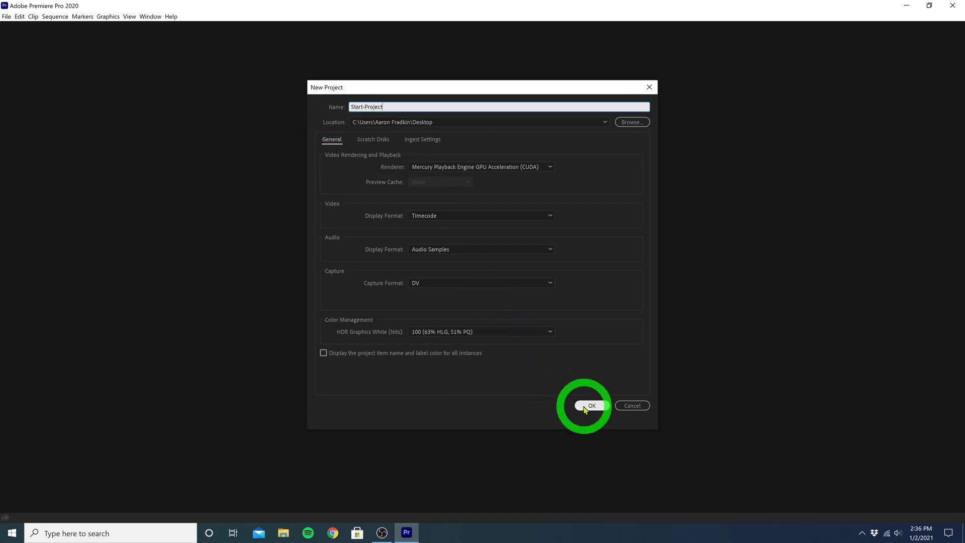
{"action": "left_click", "coordinate": [588, 405]}
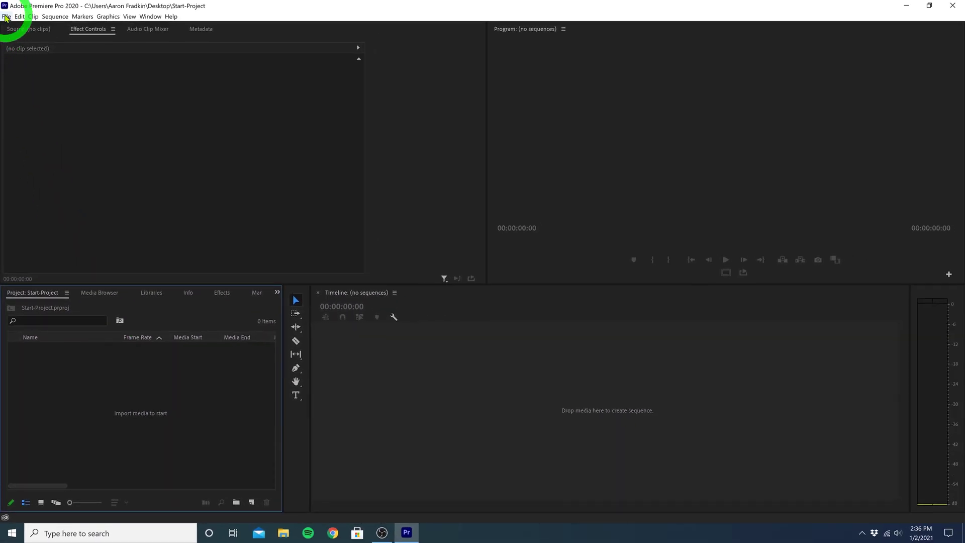
- Import the VIDEO folder from EL Drive 1 (D:) > VAL-NEWS-BACKUP using File > Import
{"action": "left_click", "coordinate": [6, 16]}
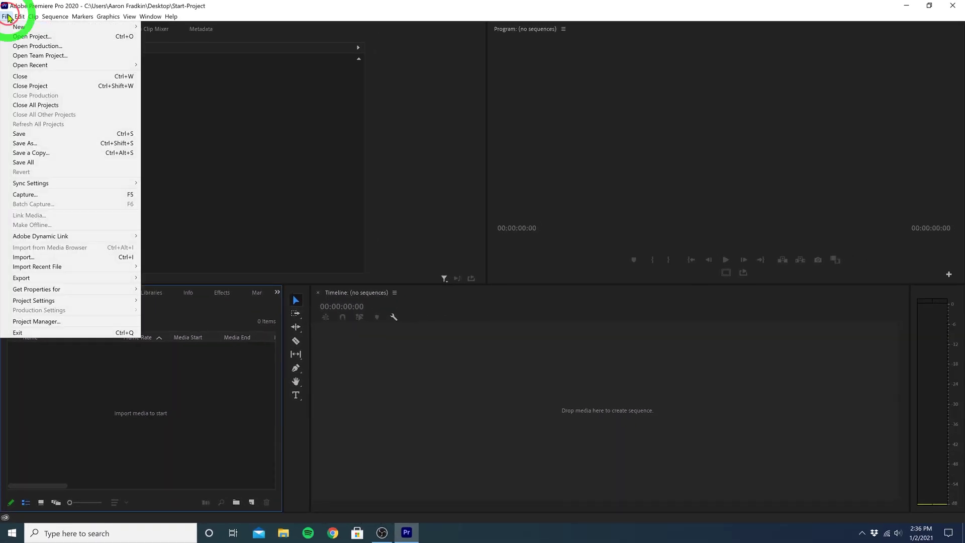
{"action": "left_click", "coordinate": [39, 258]}
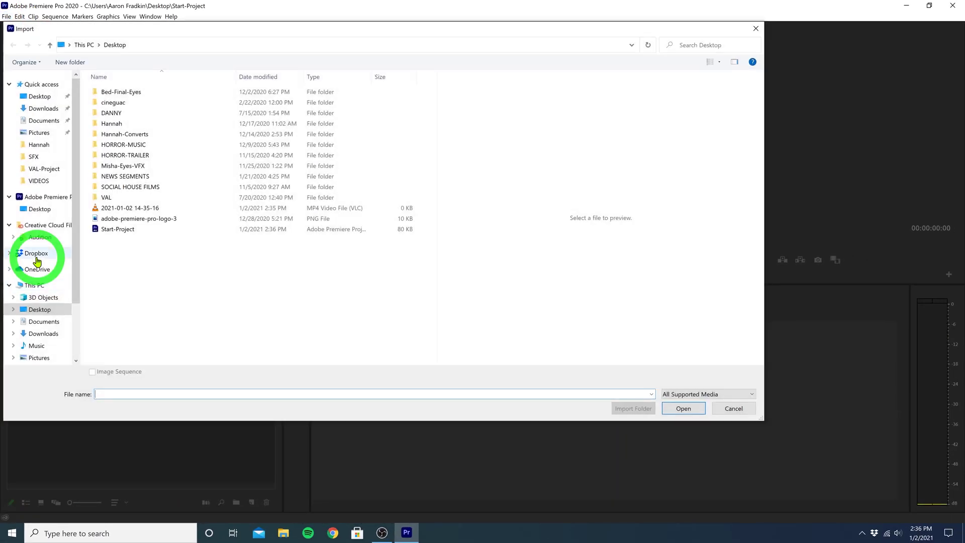
{"action": "scroll", "coordinate": [28, 221], "scroll_direction": "down", "scroll_amount": 2}
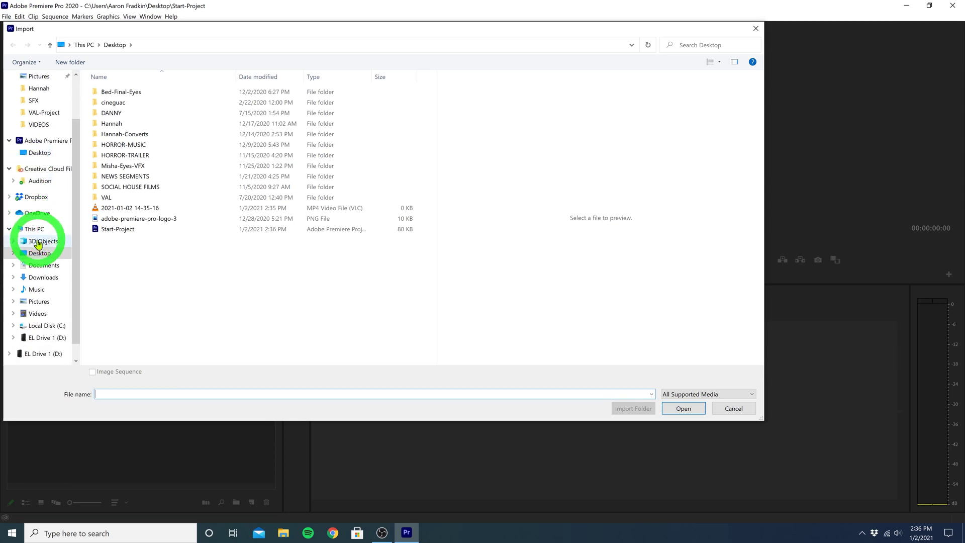
{"action": "left_click", "coordinate": [47, 313]}
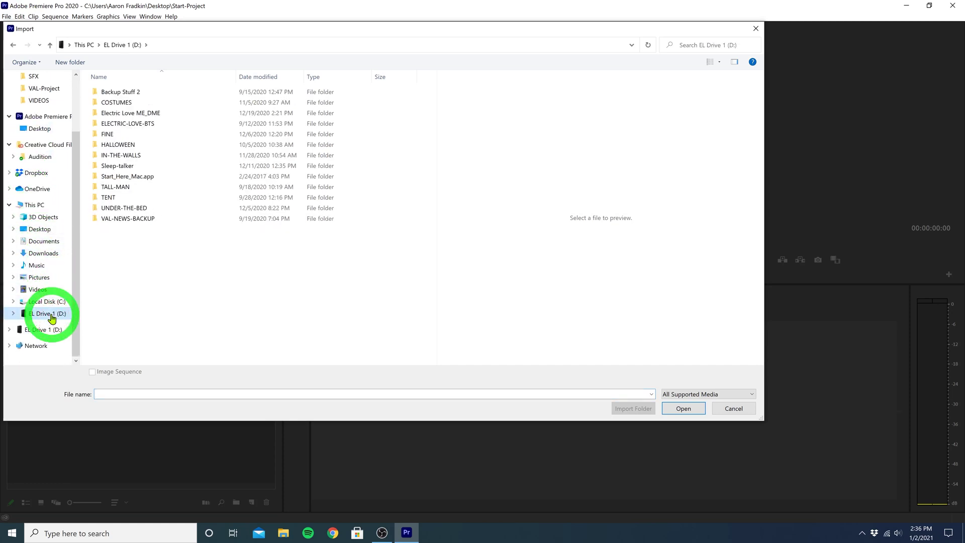
{"action": "double_click", "coordinate": [131, 218]}
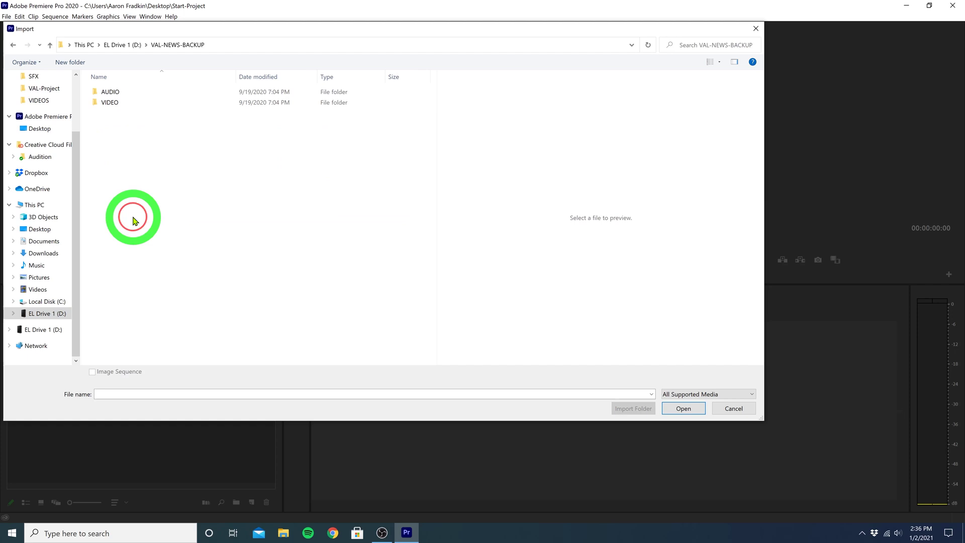
{"action": "left_click", "coordinate": [109, 103]}
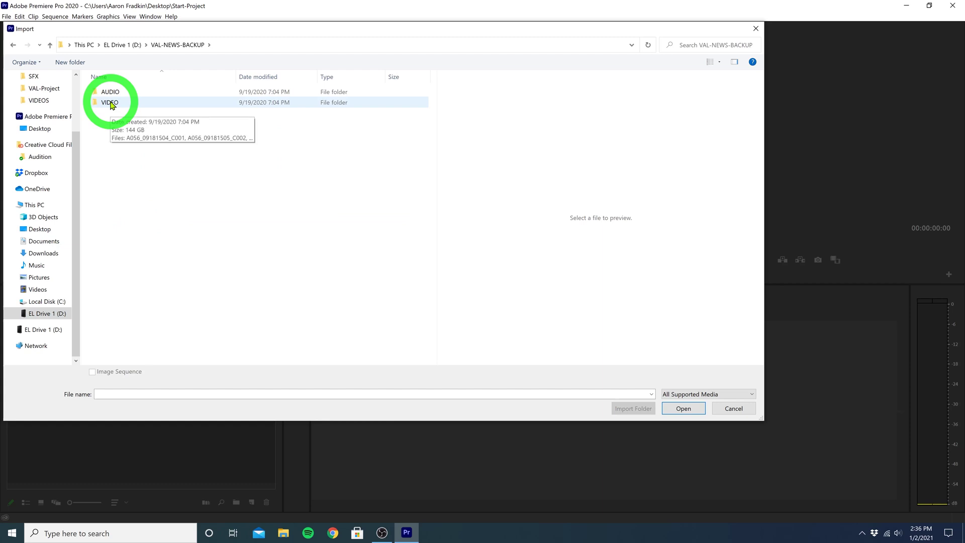
{"action": "left_click", "coordinate": [111, 93]}
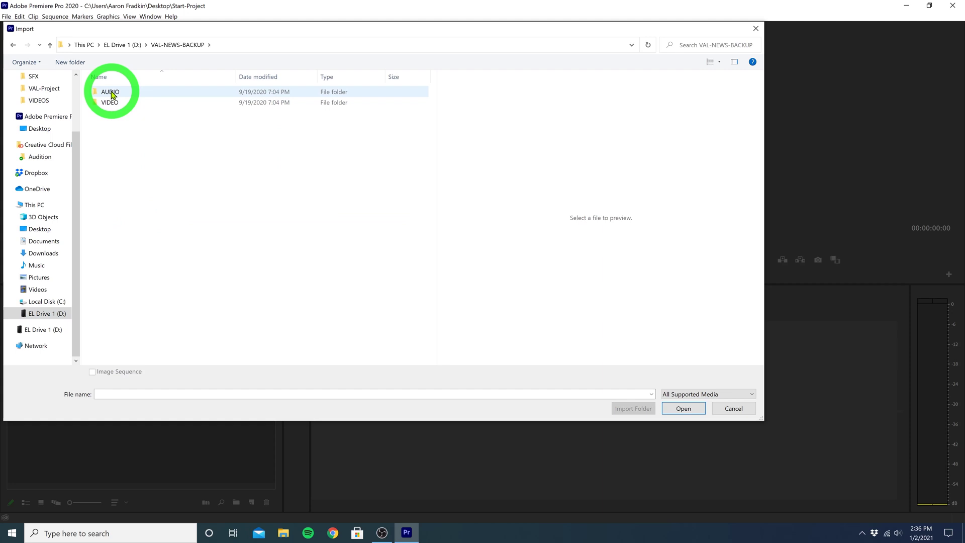
{"action": "left_click", "coordinate": [108, 103]}
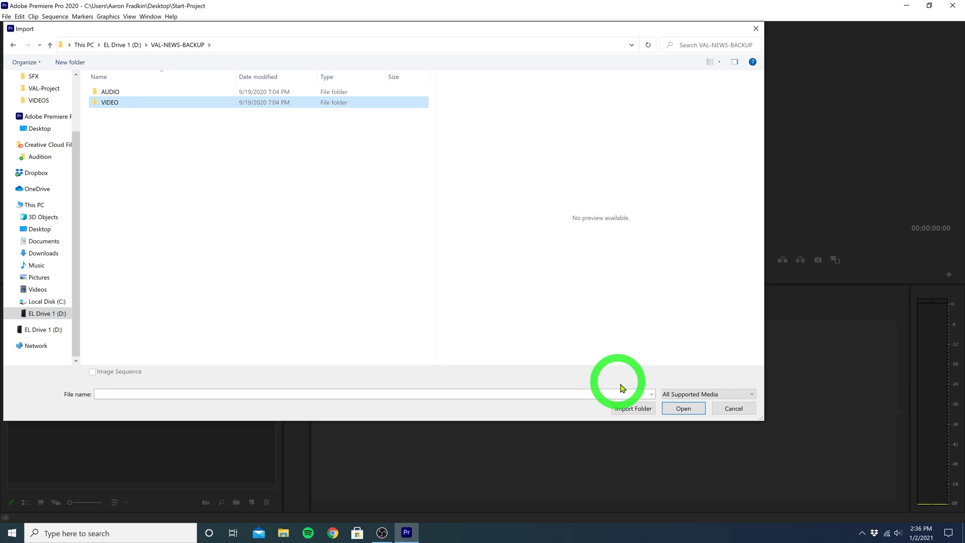
{"action": "left_click", "coordinate": [641, 409]}
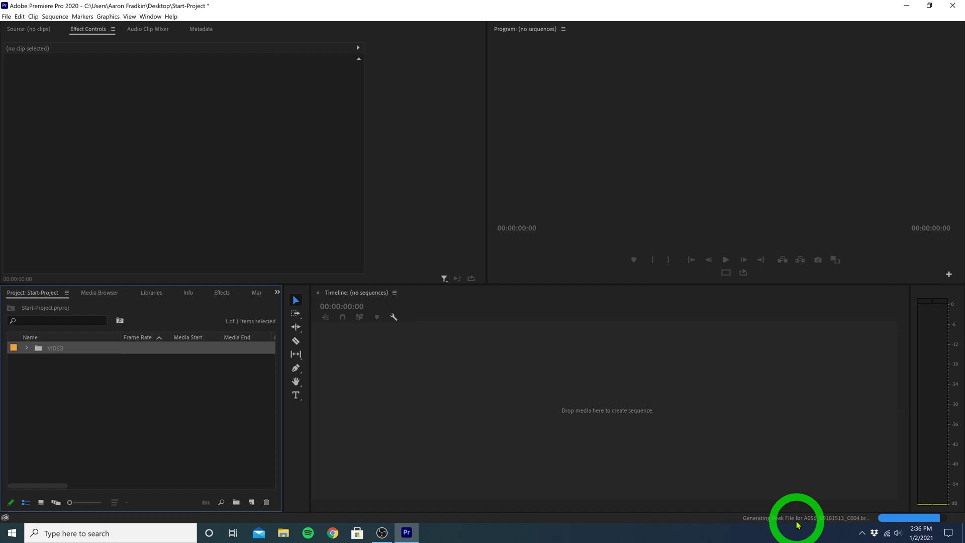
- Import the AUDIO folder from VAL-NEWS-BACKUP as a bin from the Project panel
{"action": "left_click", "coordinate": [107, 393]}
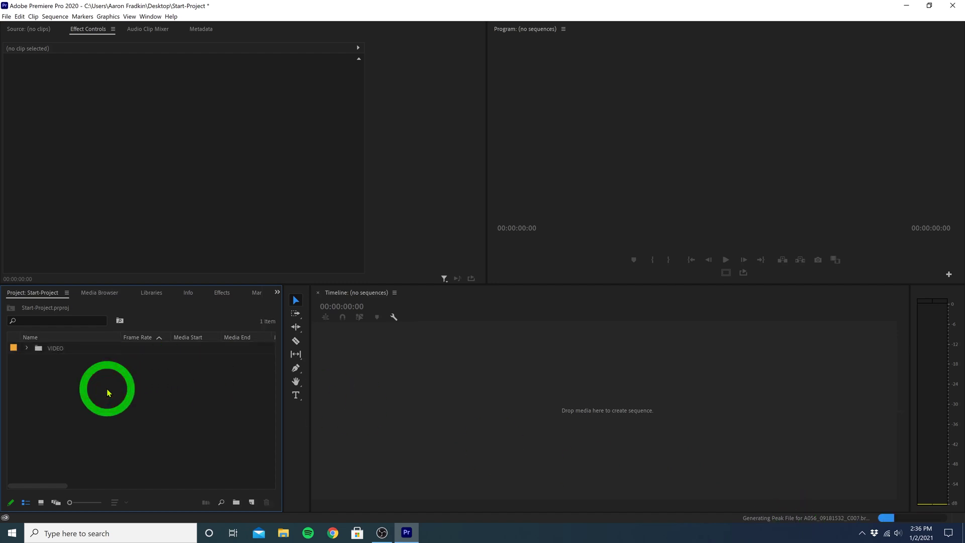
{"action": "double_click", "coordinate": [107, 393]}
{"action": "left_click", "coordinate": [50, 44]}
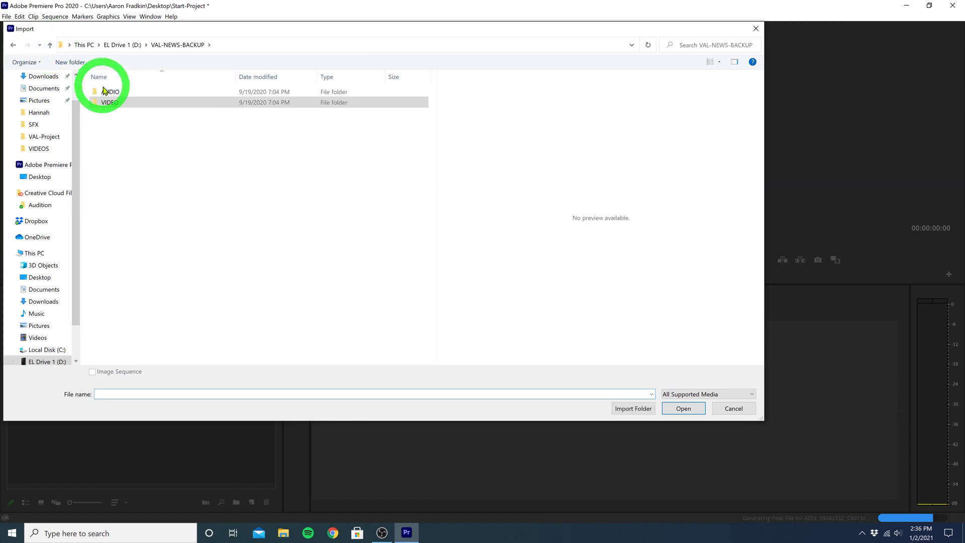
{"action": "left_click", "coordinate": [104, 90]}
{"action": "left_click", "coordinate": [637, 408]}
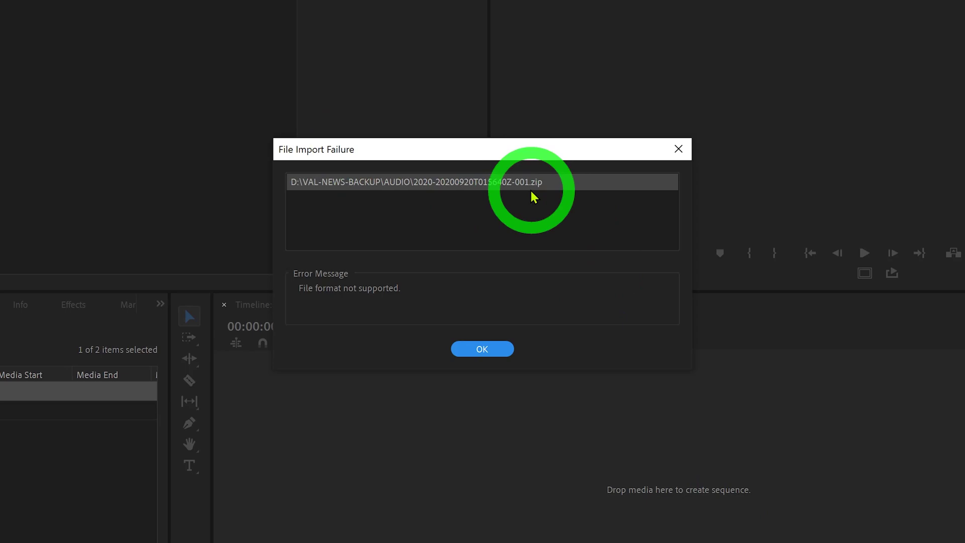
- Dismiss the zip import failure and look through the AUDIO bin's dated subfolder
{"action": "left_click", "coordinate": [490, 349]}
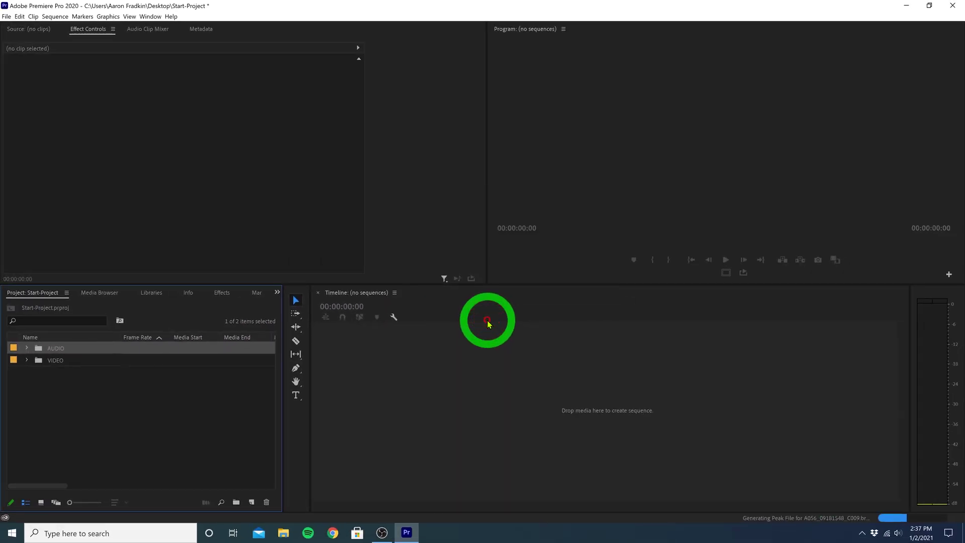
{"action": "left_click", "coordinate": [71, 380]}
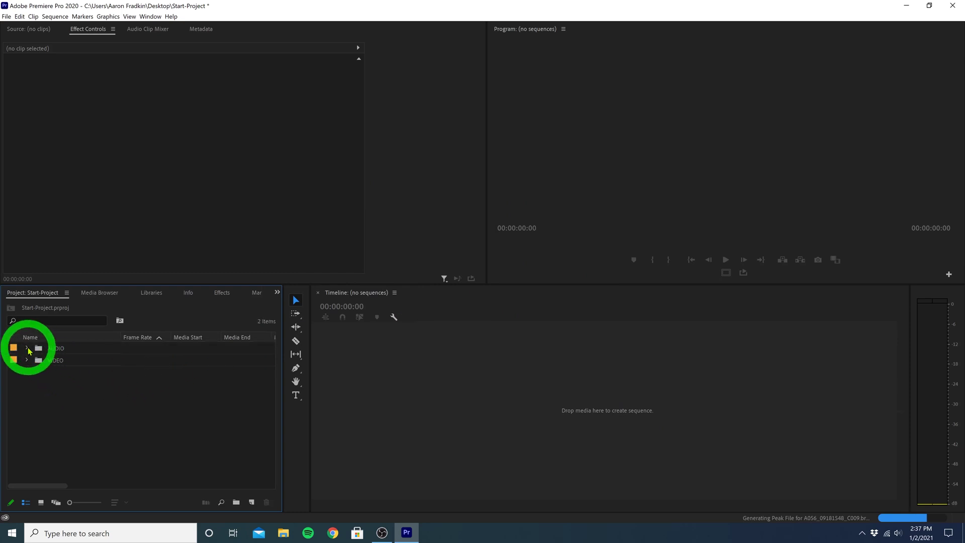
{"action": "left_click", "coordinate": [27, 347]}
{"action": "left_click", "coordinate": [37, 360]}
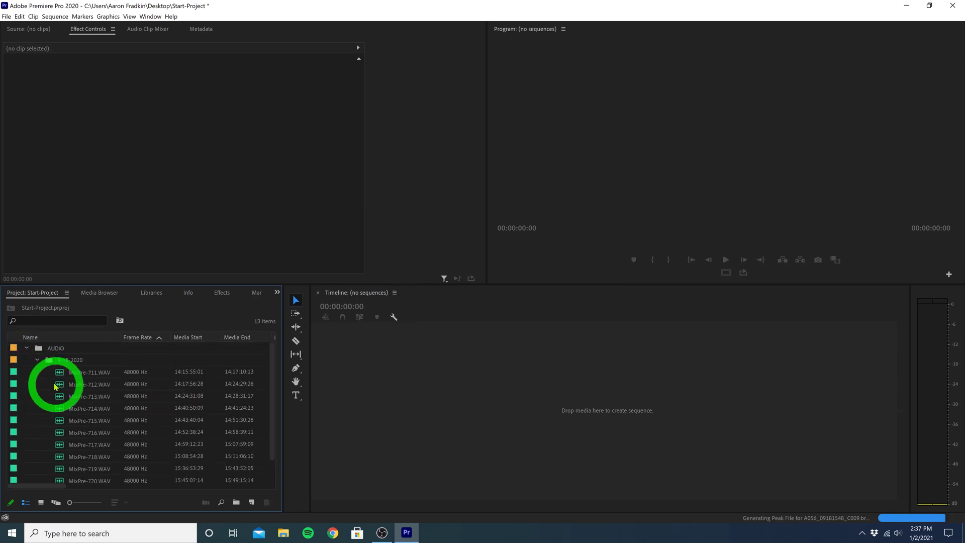
{"action": "left_click", "coordinate": [27, 348]}
- Expand the VIDEO bin and preview clip A056_09181520_C005 in the Source Monitor
{"action": "left_click", "coordinate": [28, 360]}
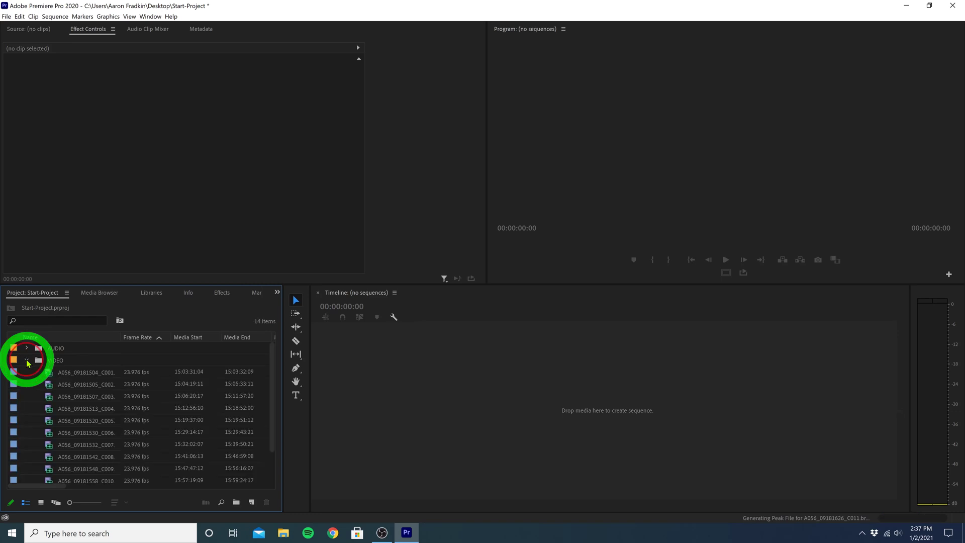
{"action": "double_click", "coordinate": [50, 423]}
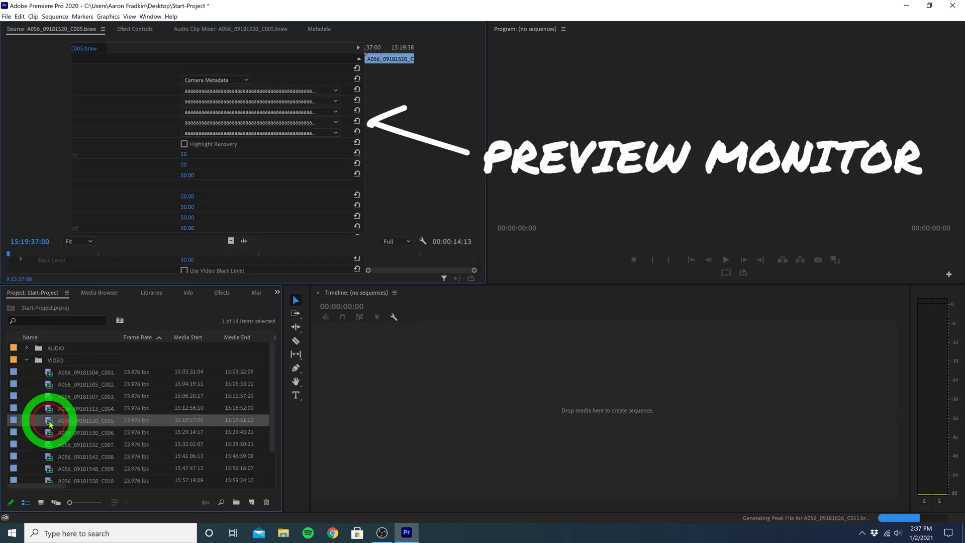
{"action": "left_click_drag", "start_coordinate": [43, 254], "coordinate": [381, 269]}
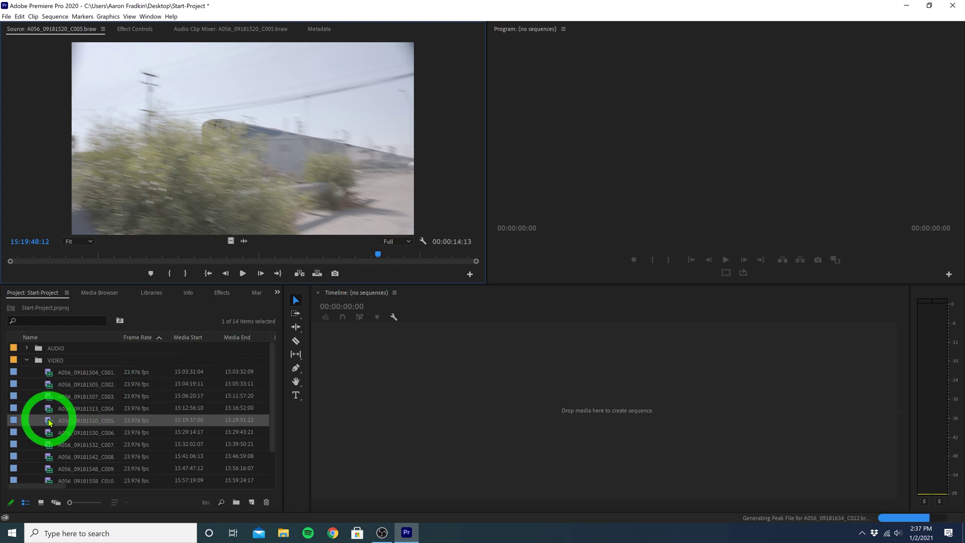
- Create a sequence from clip A056_09181520_C005 by dropping it on the Timeline
{"action": "left_click_drag", "start_coordinate": [53, 419], "coordinate": [527, 381]}
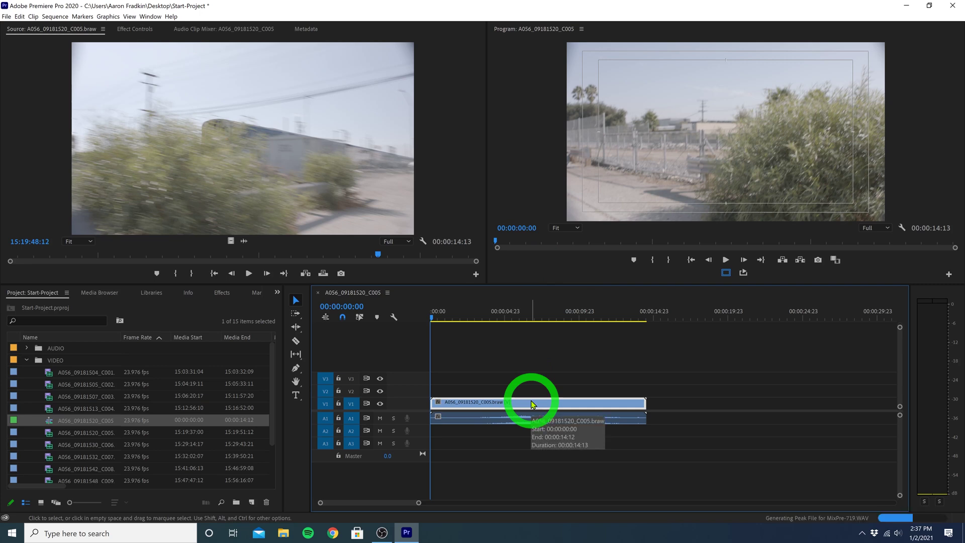
{"action": "left_click", "coordinate": [50, 425]}
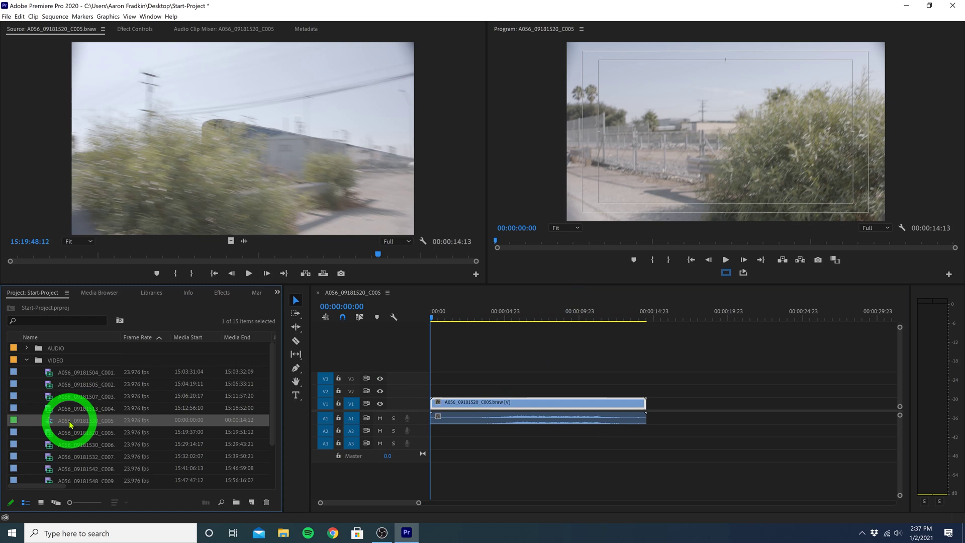
- Rename the A056_09181520_C005 sequence to EDIT-SEQUENCE in the Project panel
{"action": "left_click", "coordinate": [68, 421]}
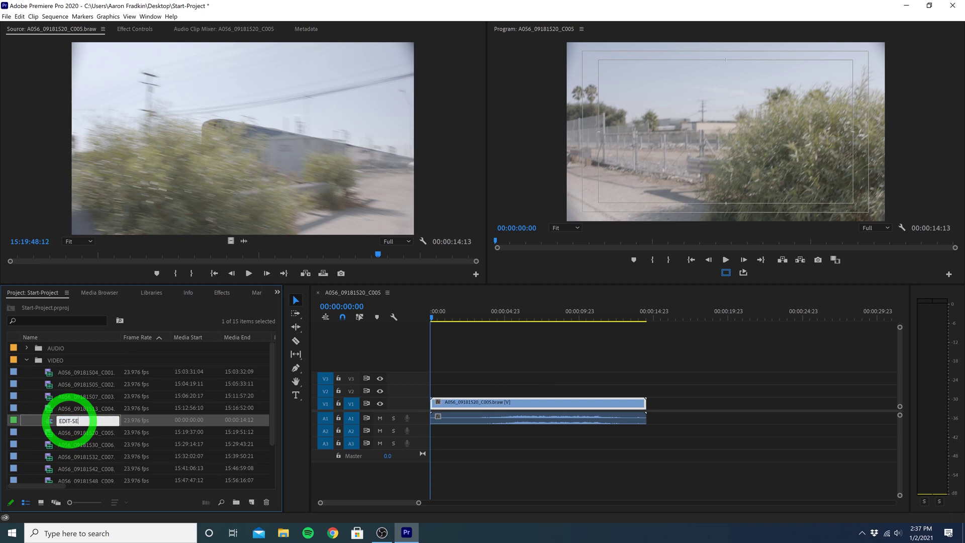
{"action": "left_click", "coordinate": [75, 408]}
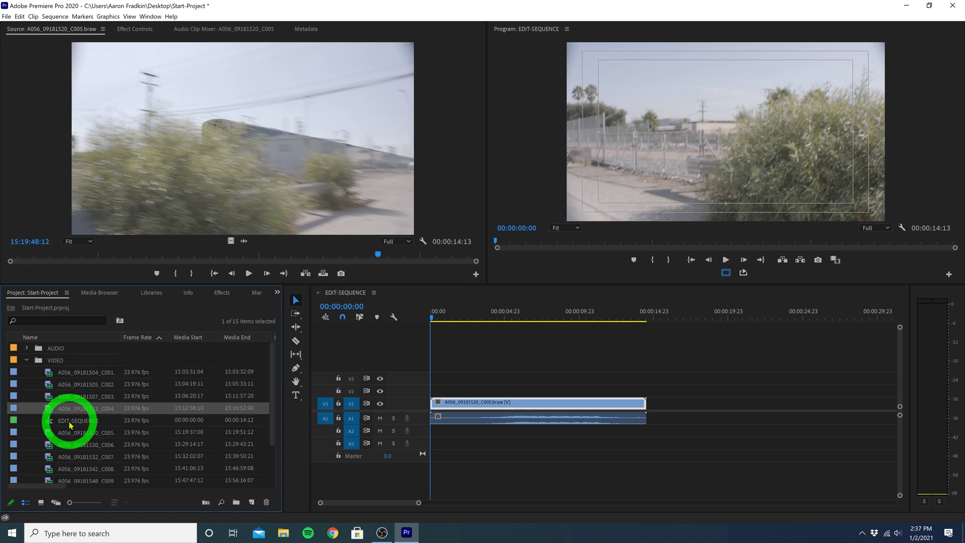
- Set EDIT-SEQUENCE's frame size to 4608 × 1920 in Sequence Settings, accepting preview deletion
{"action": "left_click", "coordinate": [70, 425]}
{"action": "right_click", "coordinate": [70, 425]}
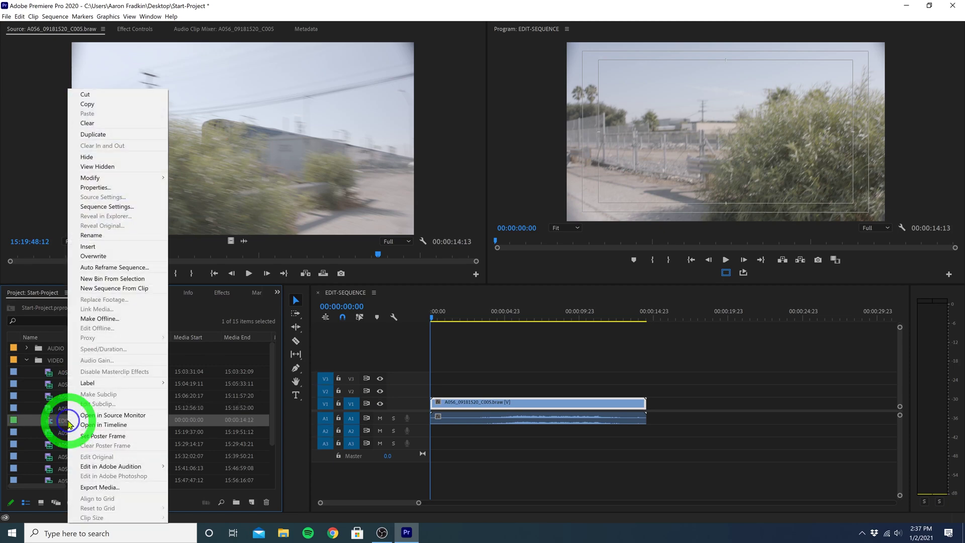
{"action": "left_click", "coordinate": [91, 206]}
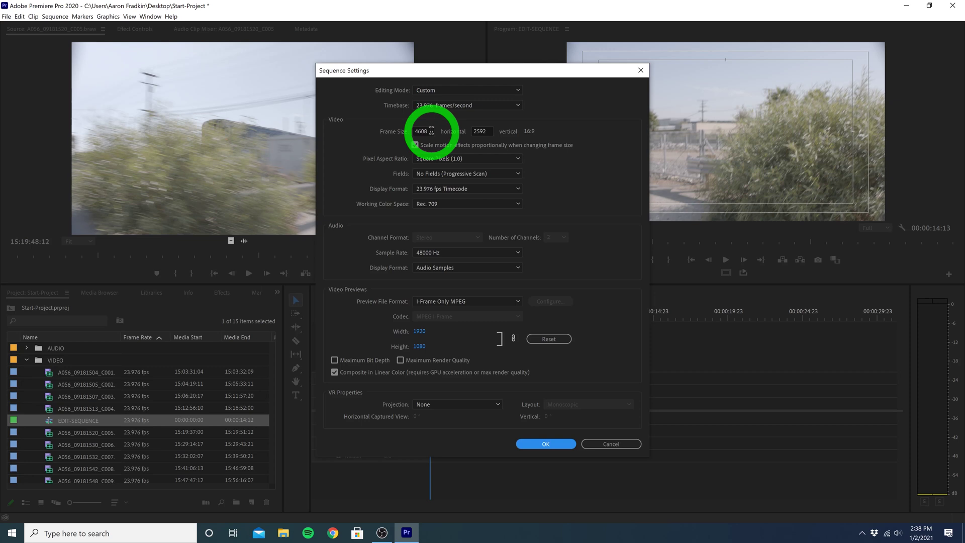
{"action": "left_click", "coordinate": [480, 131]}
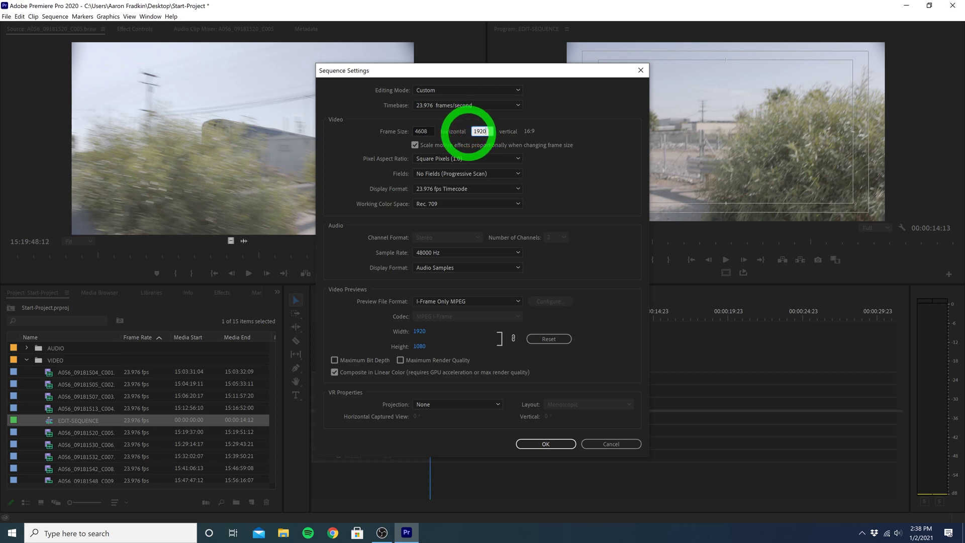
{"action": "left_click", "coordinate": [552, 444]}
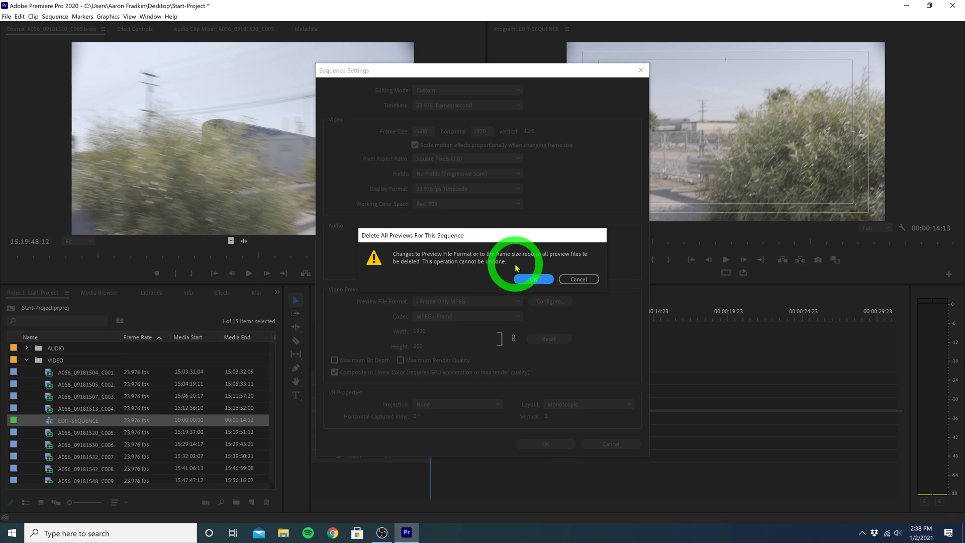
{"action": "left_click", "coordinate": [529, 279]}
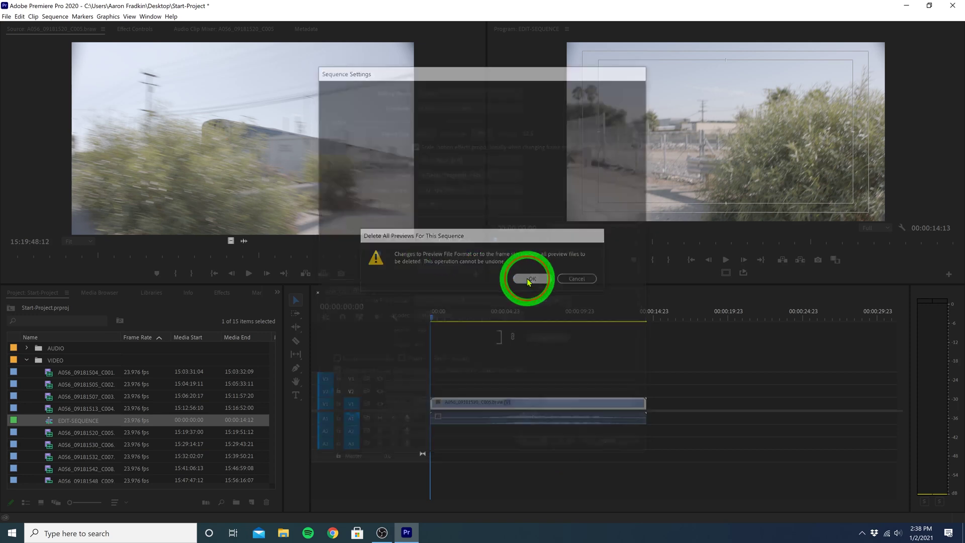